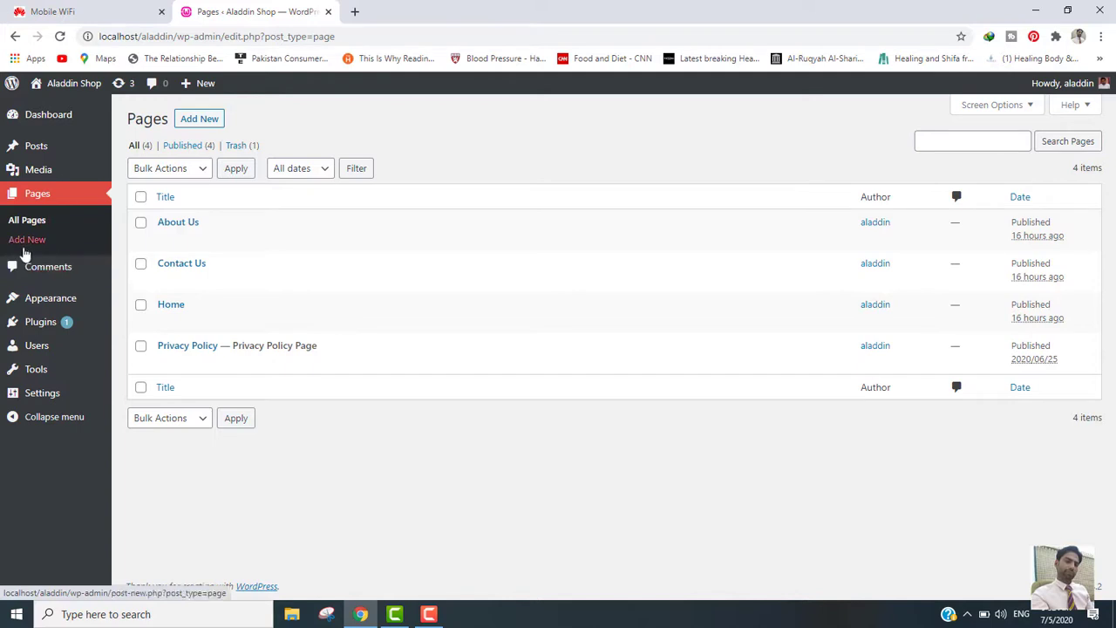
Open the site's comments and reply "Ok. thanks, I will add more soon." to the comment "I like your blog. Please add more.....".
key(F10)
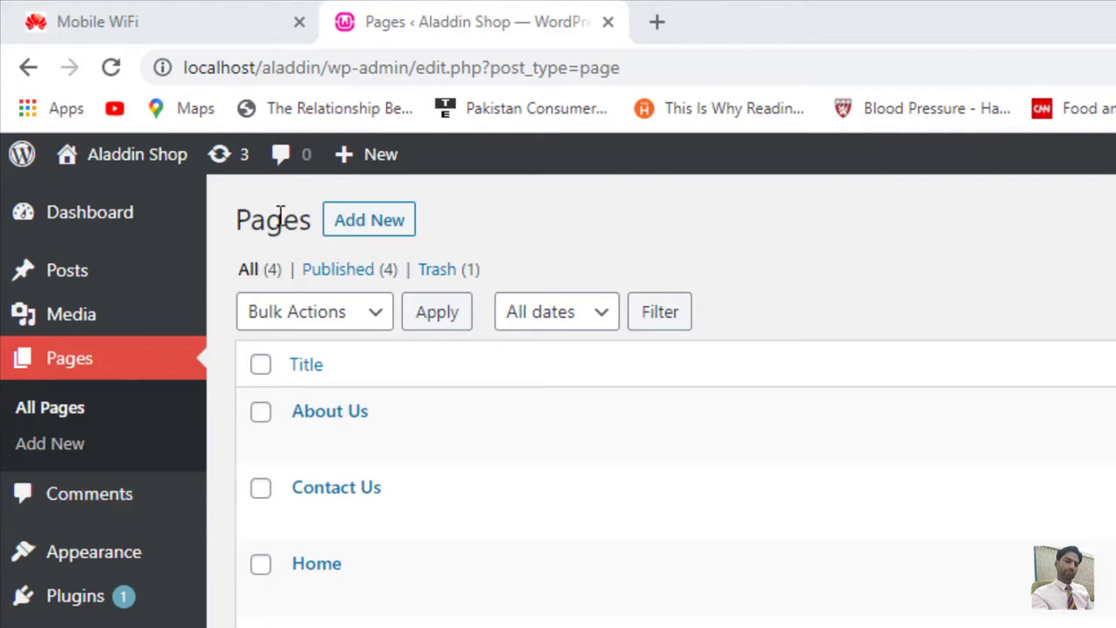
click(76, 498)
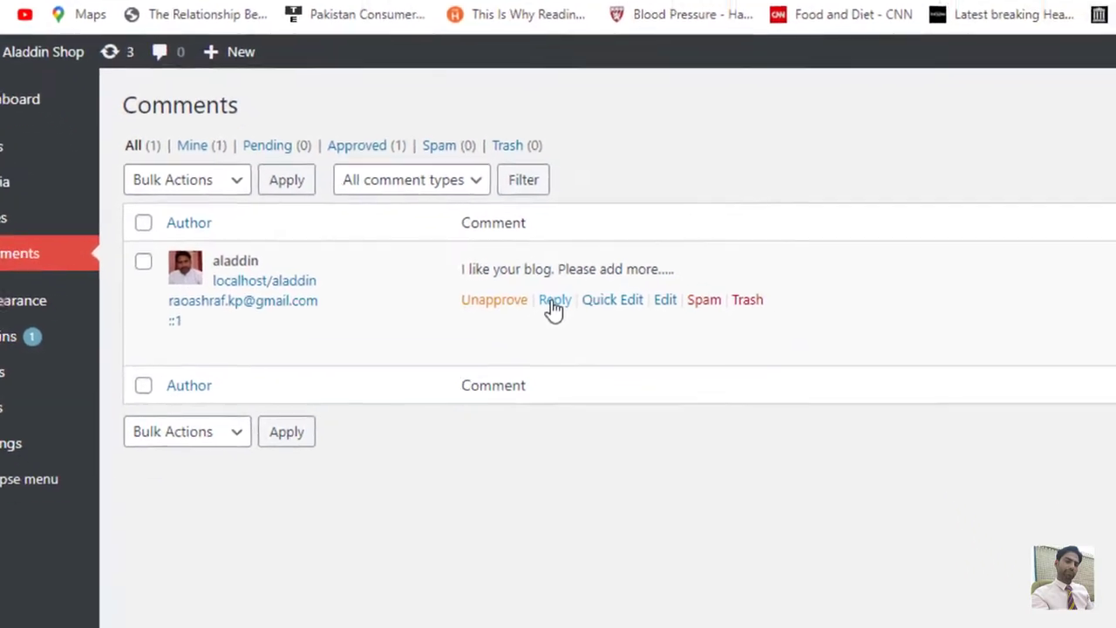
click(647, 394)
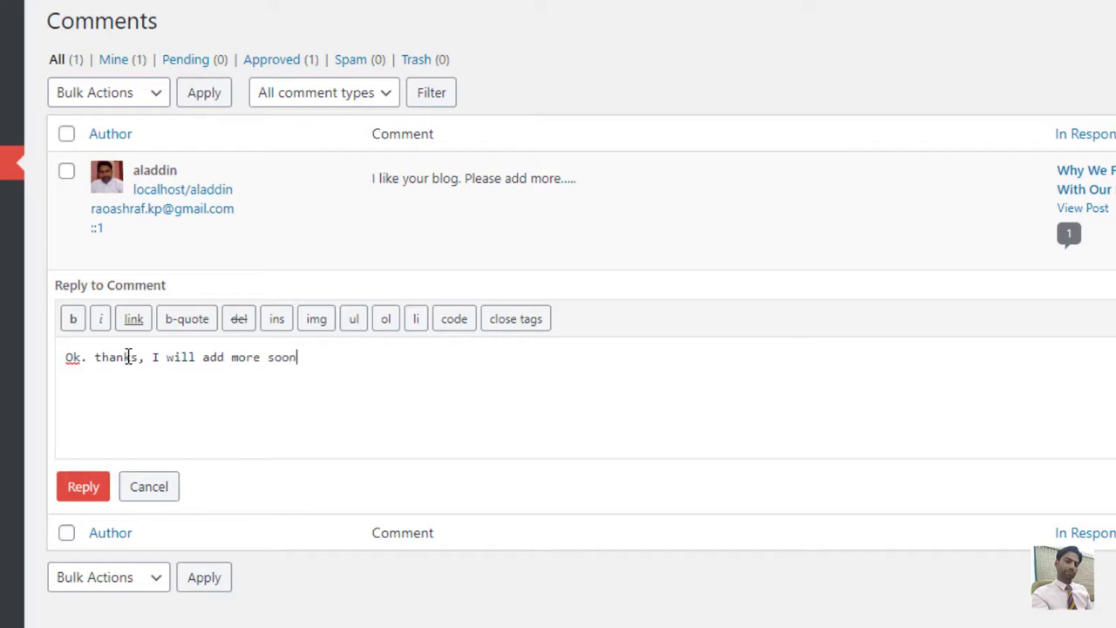
click(89, 494)
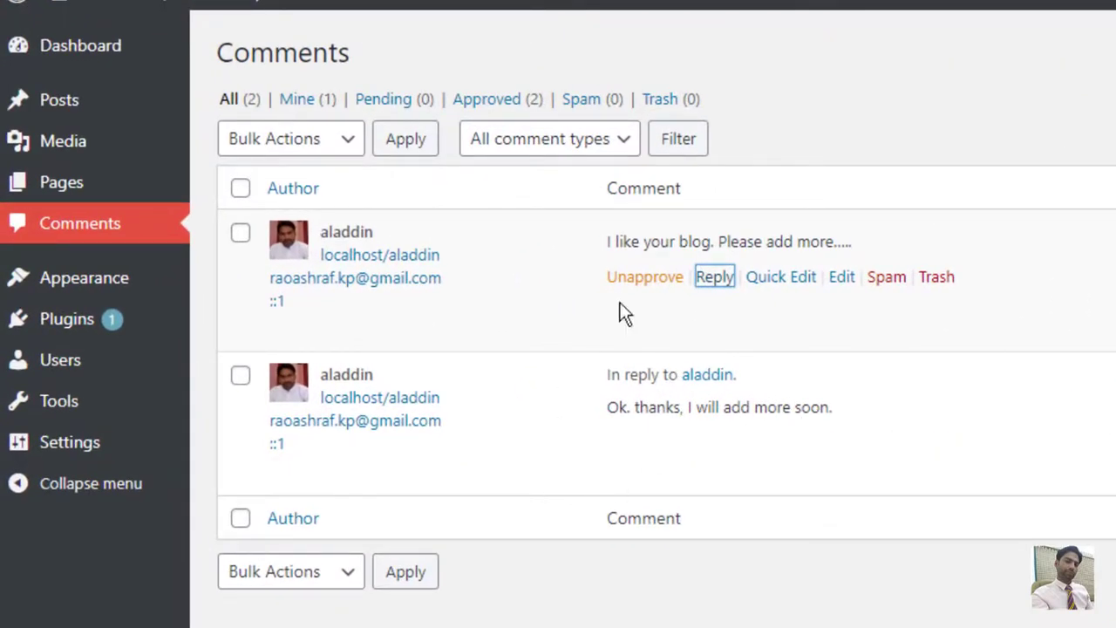
Quick-edit the original comment and update it with the text "I like your blog. Please add more.....".
click(783, 281)
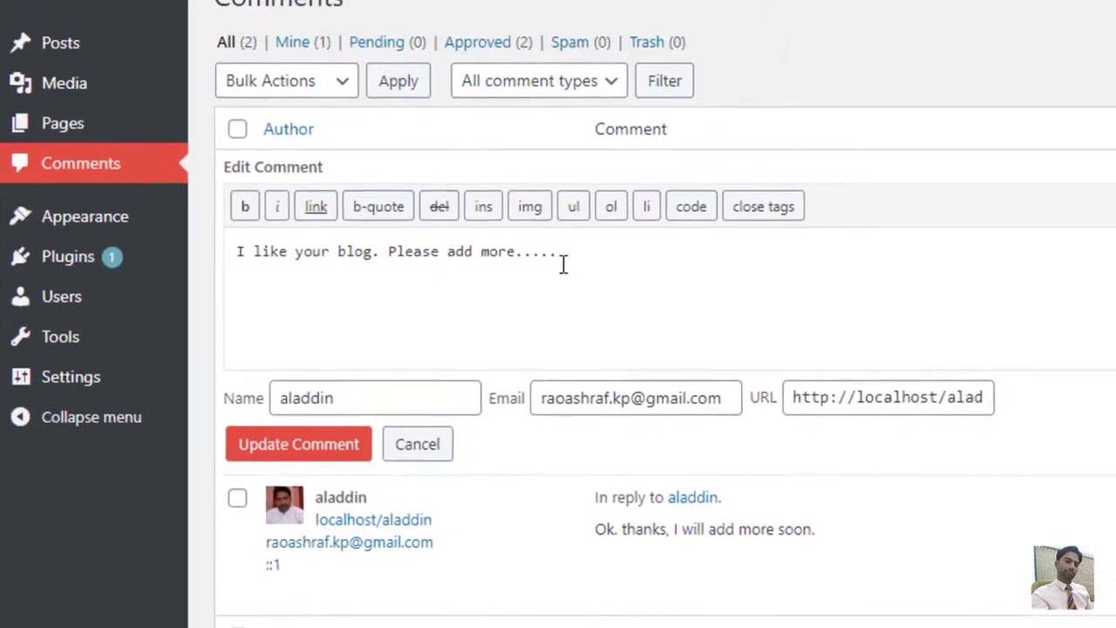
drag(572, 320, 277, 320)
drag(271, 278, 207, 282)
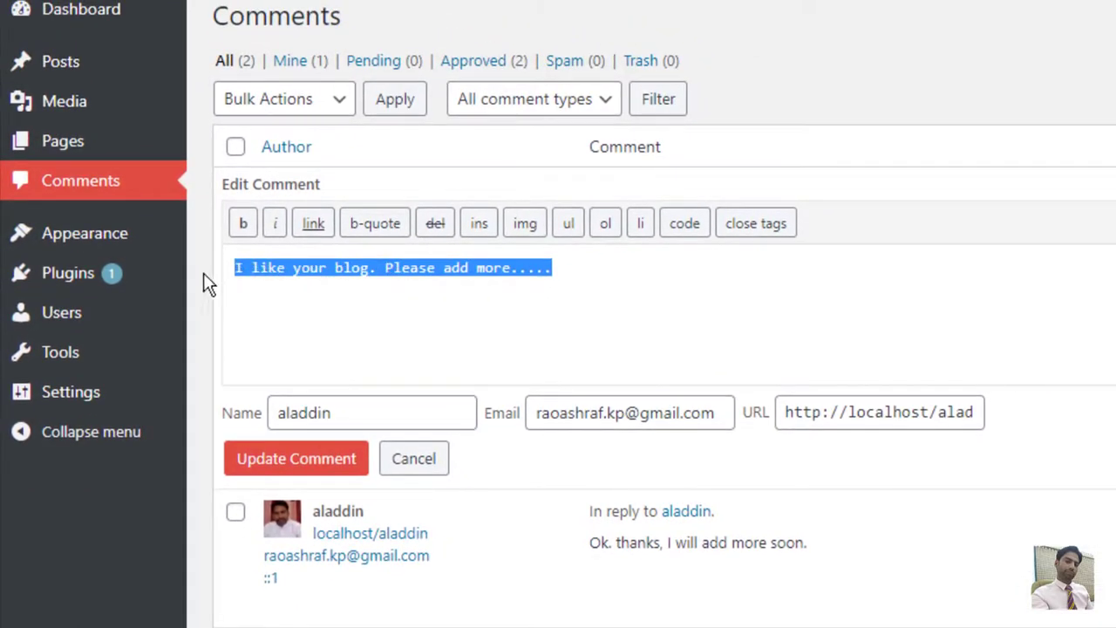
click(467, 294)
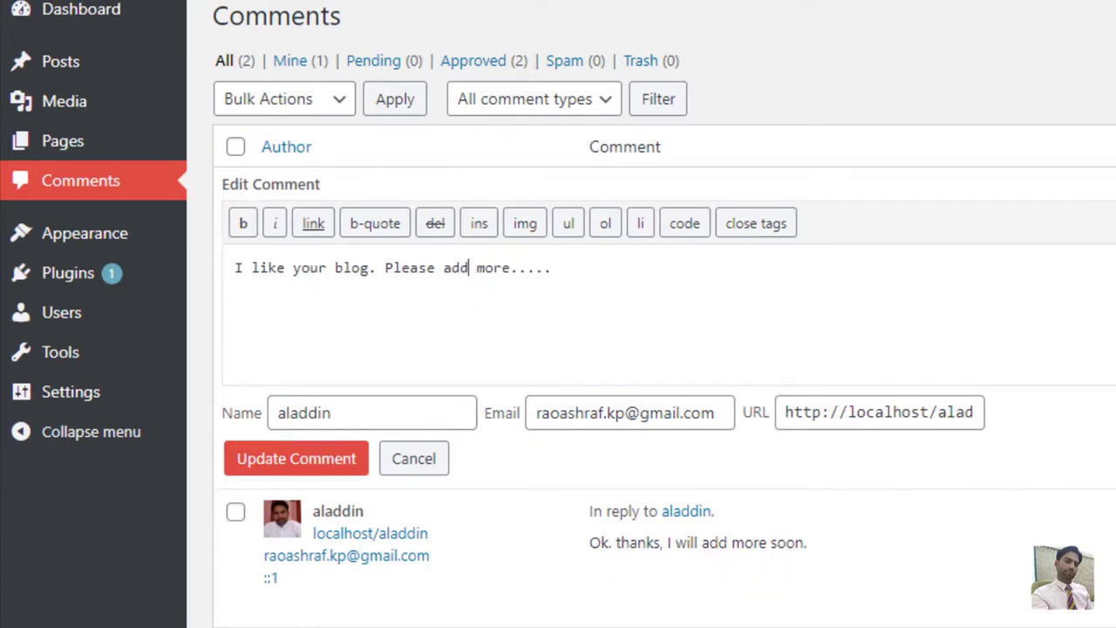
click(284, 468)
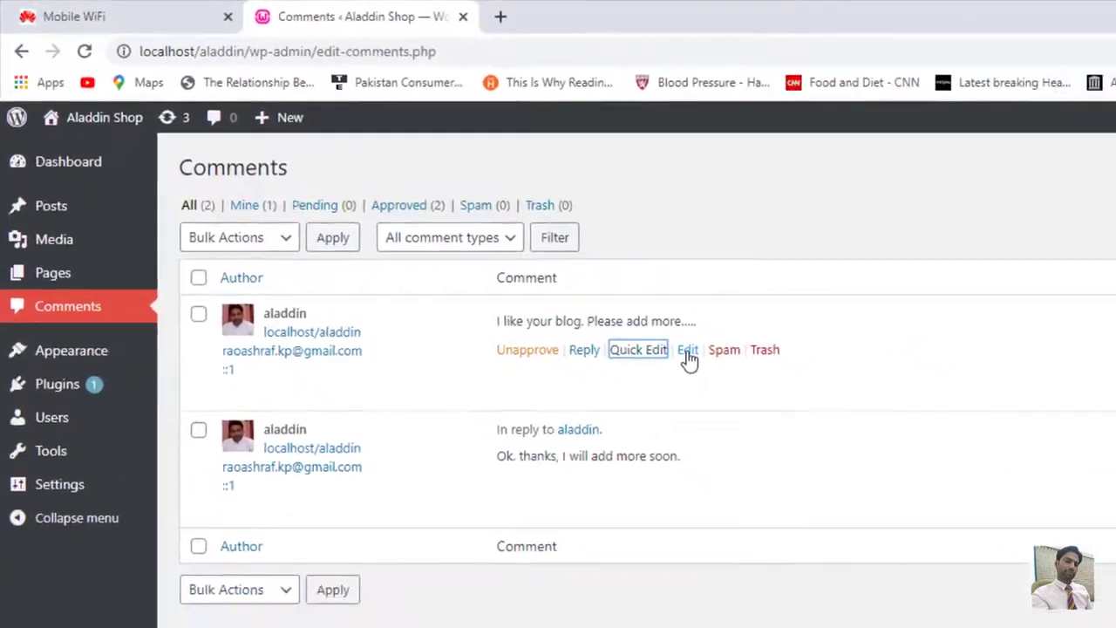
Open the original comment in the full editor, try the Pending and Spam statuses, set it to Approved and update it.
click(488, 247)
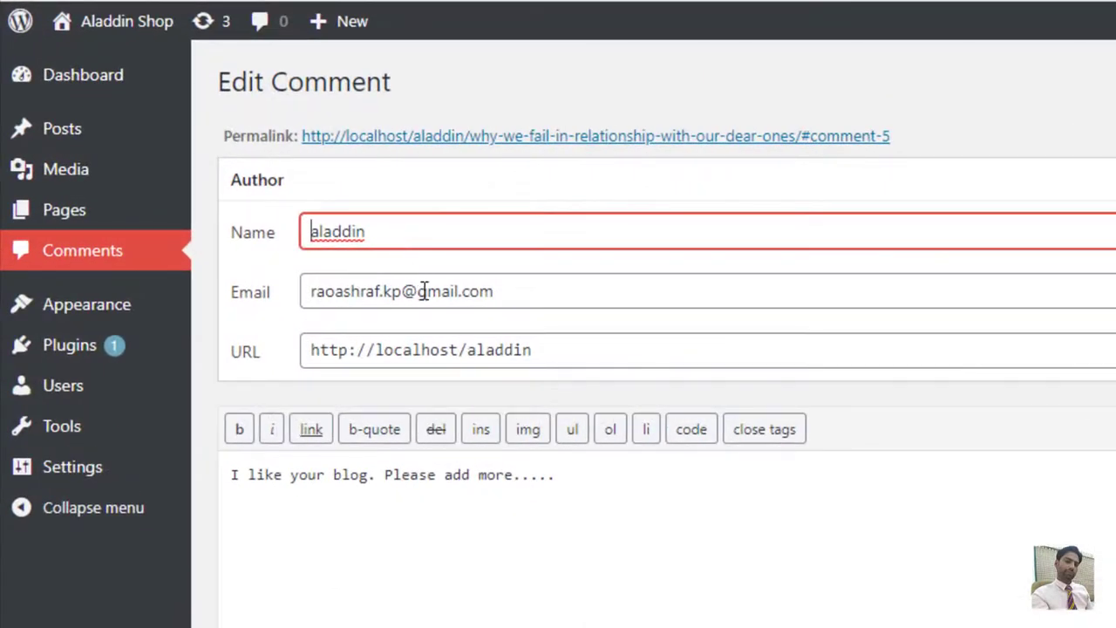
click(410, 495)
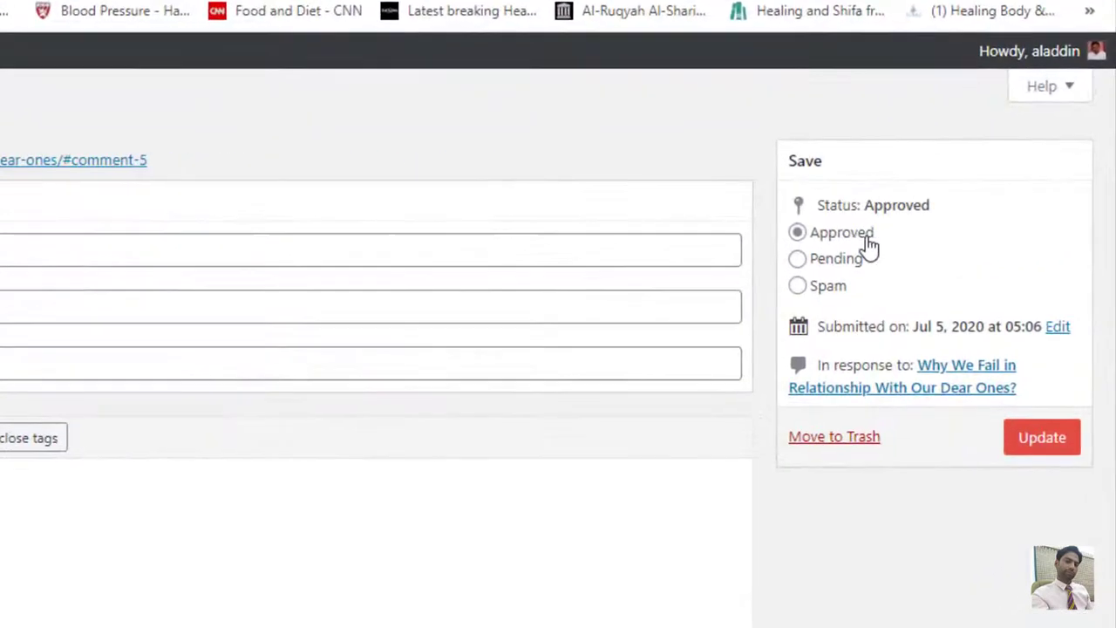
click(797, 259)
click(796, 286)
click(797, 233)
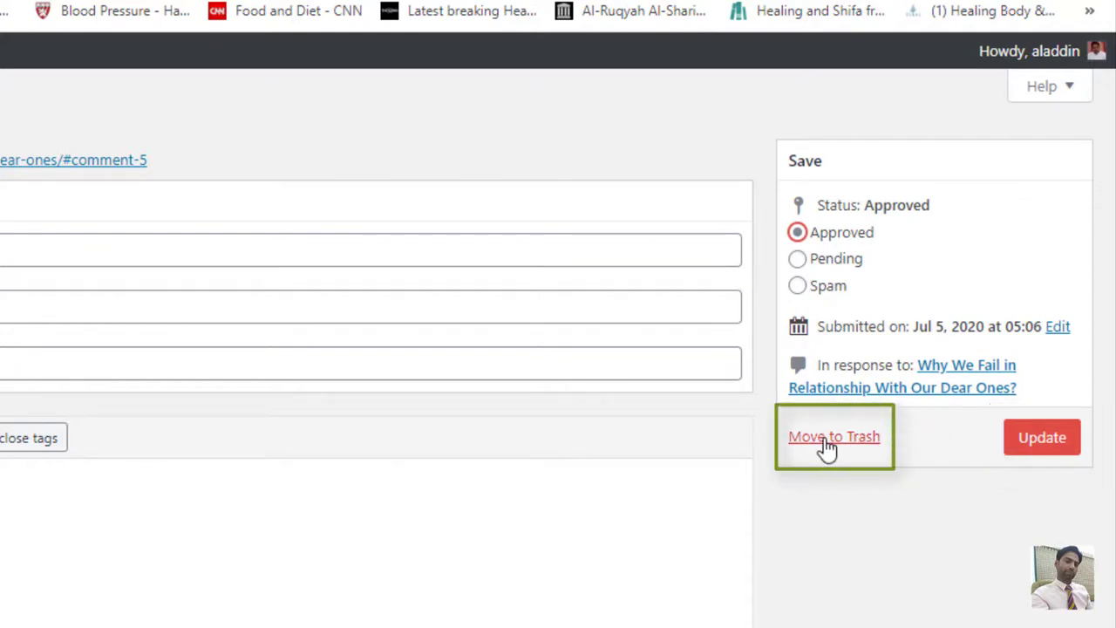
click(1056, 448)
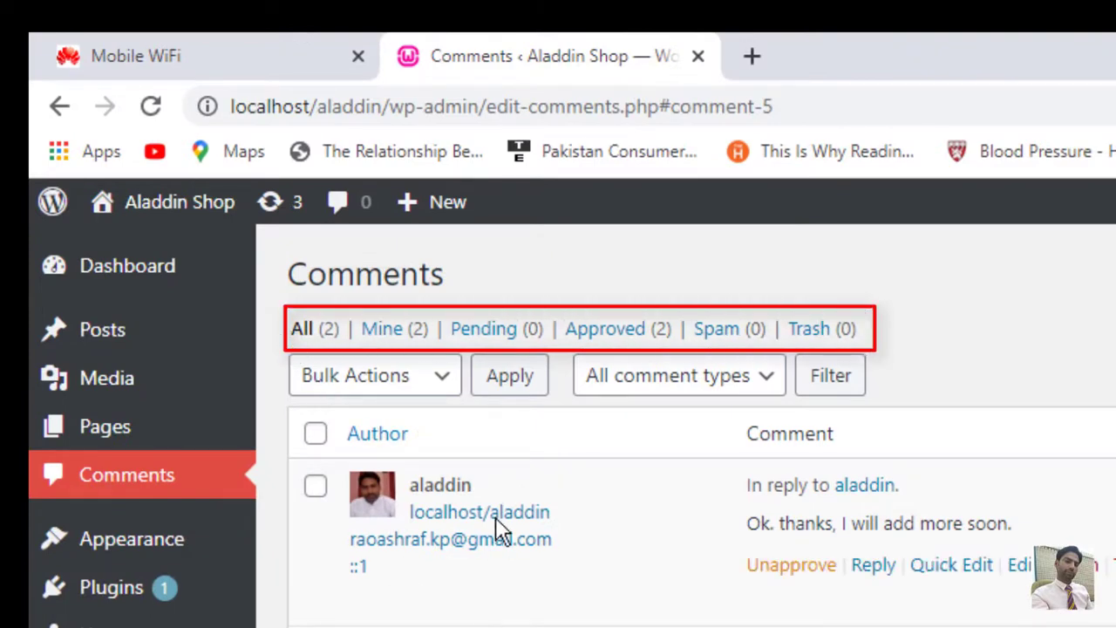
View the comment list by status: All, Approved and Spam, ending on all comments.
click(302, 332)
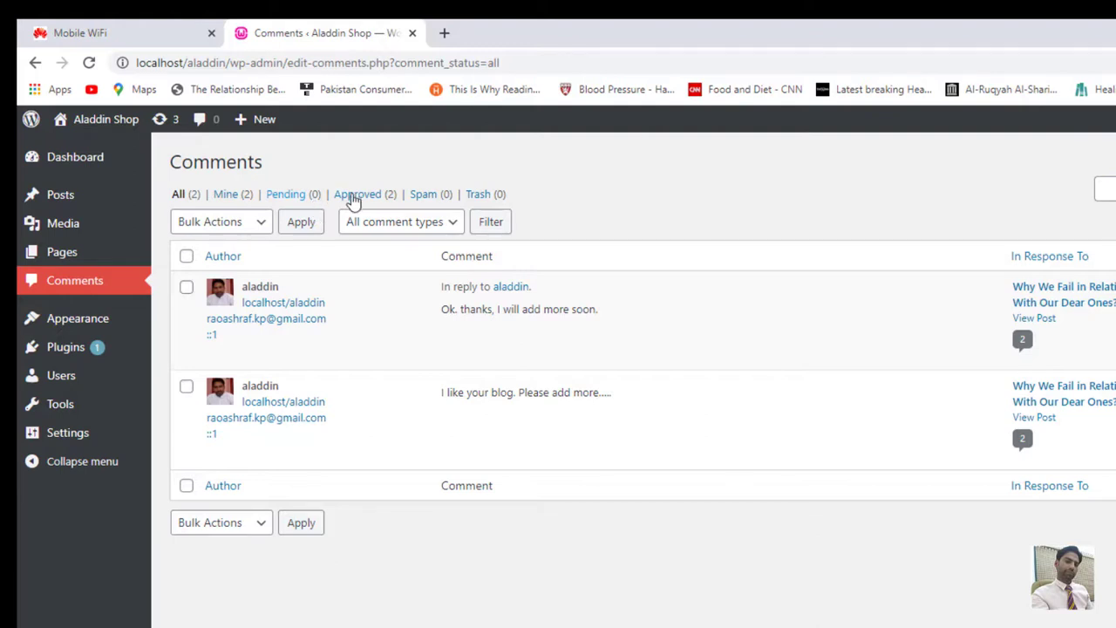
click(370, 199)
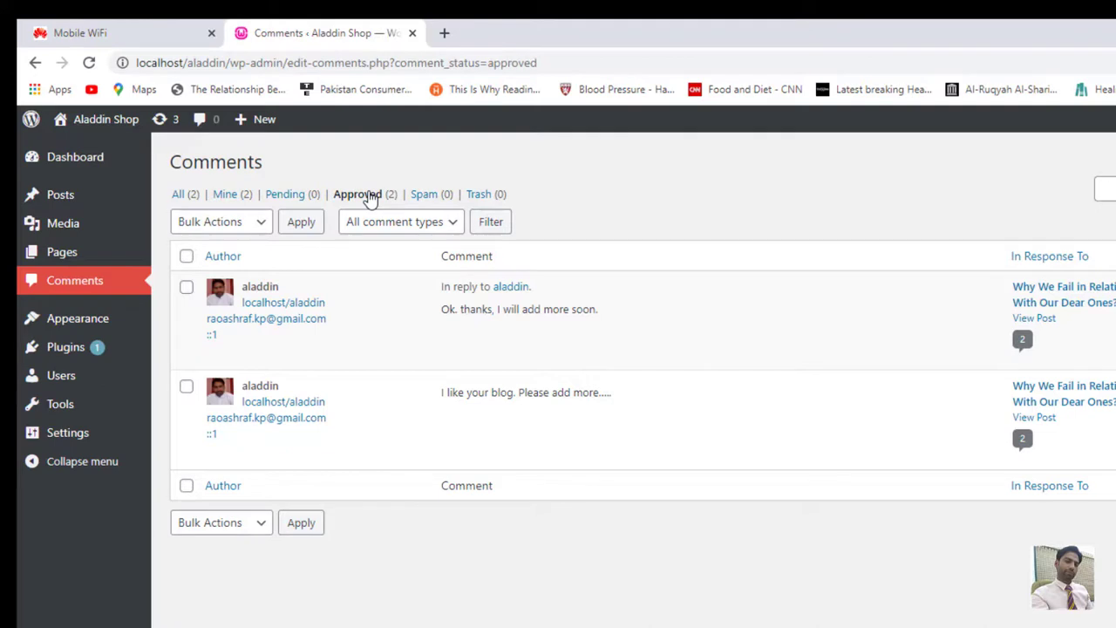
mouse_move(294, 342)
click(427, 196)
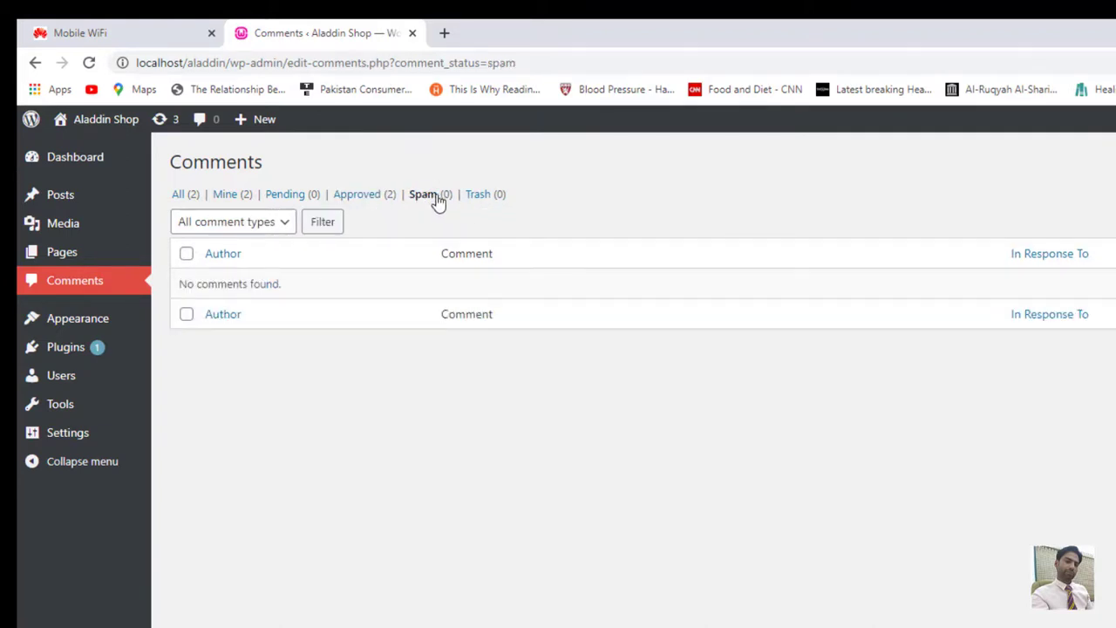
click(185, 199)
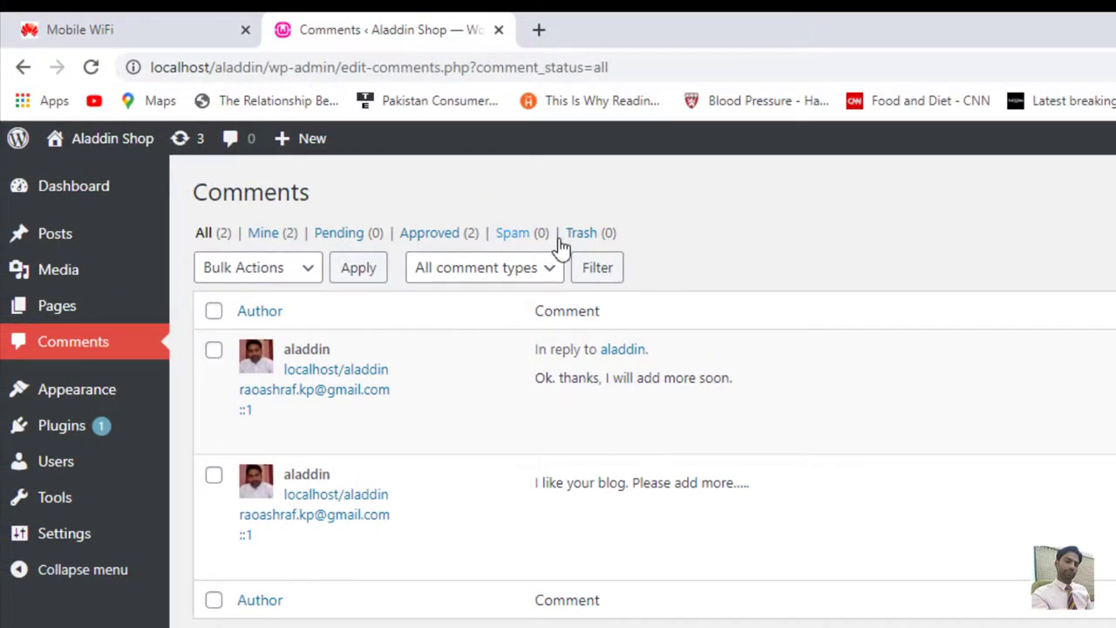
mouse_move(717, 384)
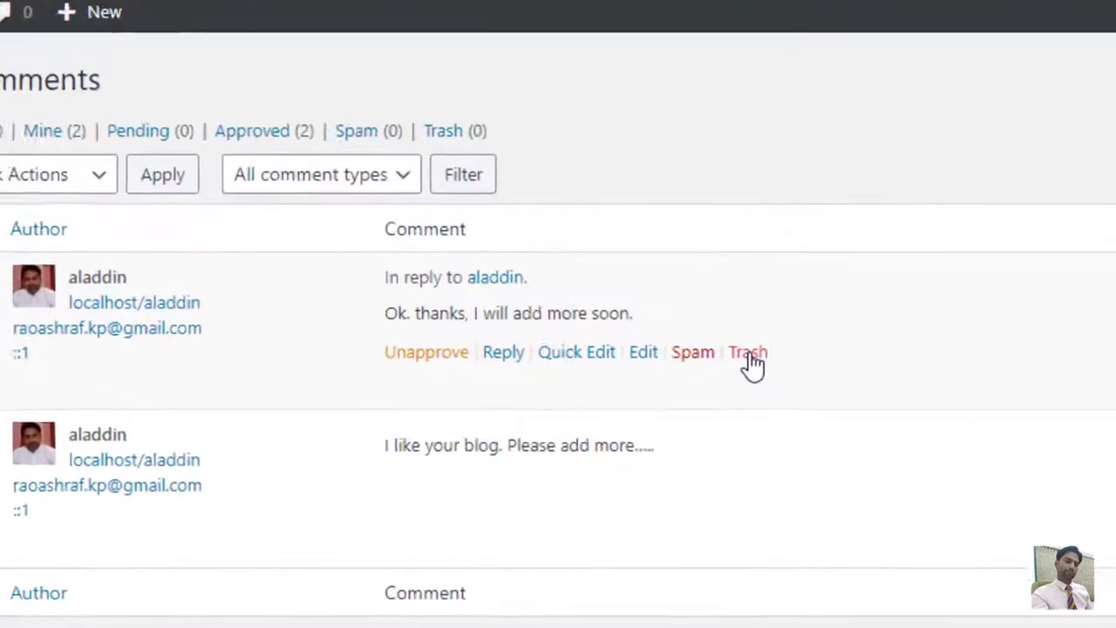
click(835, 405)
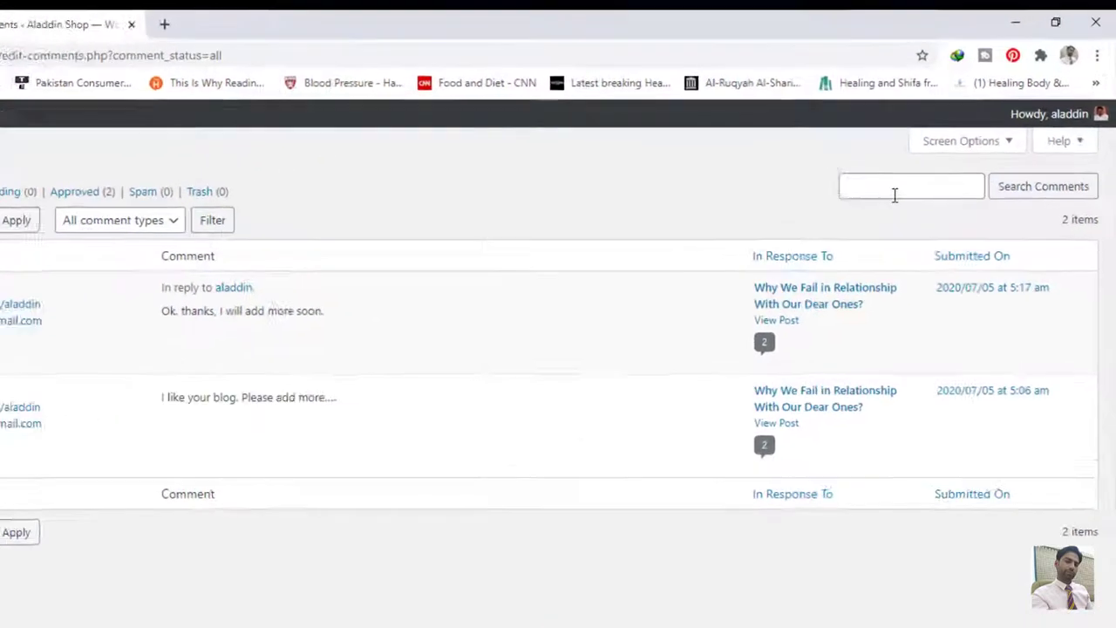
click(937, 152)
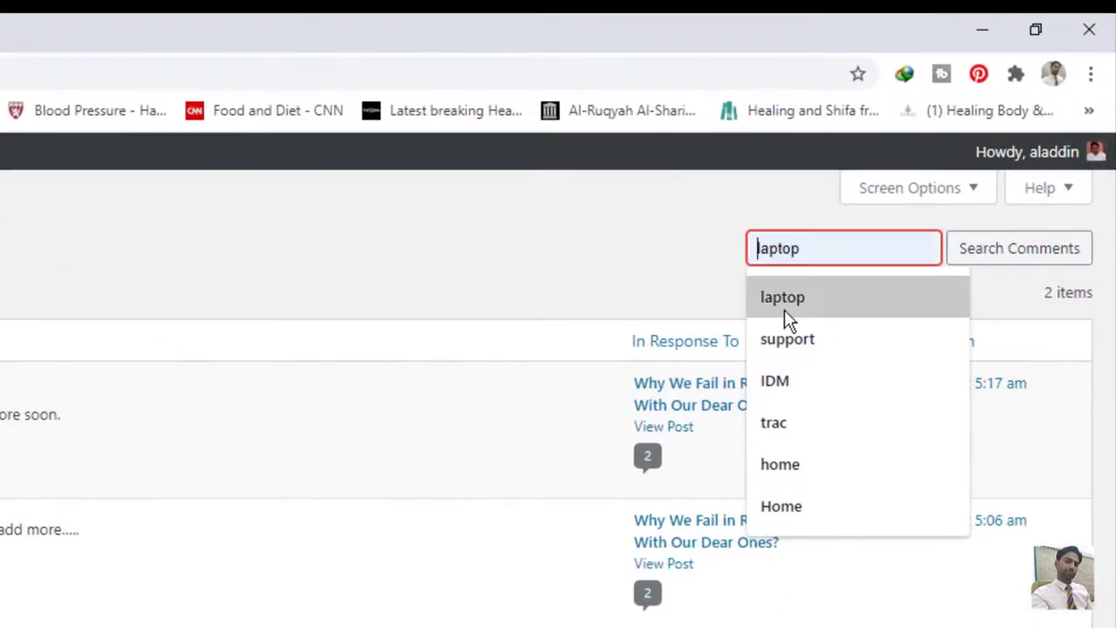
click(180, 310)
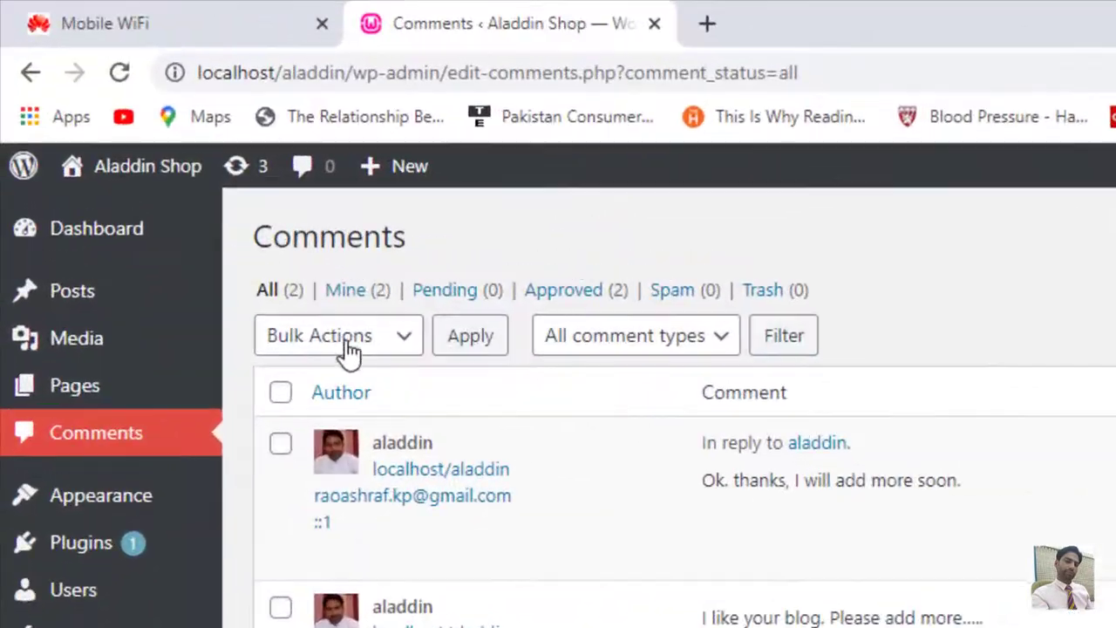
Select both comments and choose Move to Trash as the bulk action without applying it.
click(342, 344)
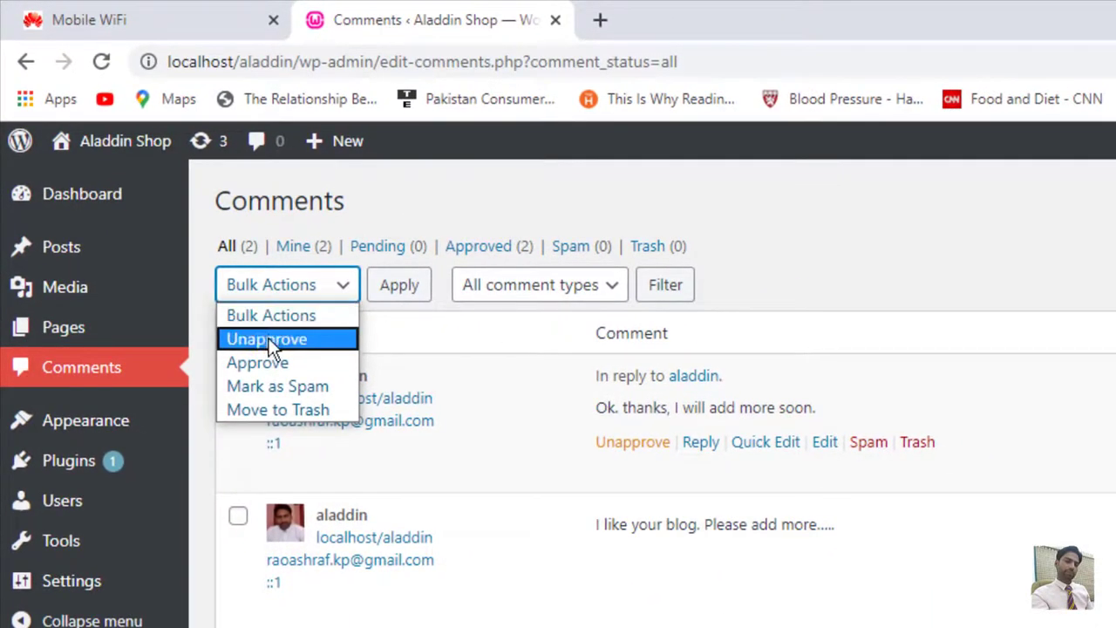
click(238, 515)
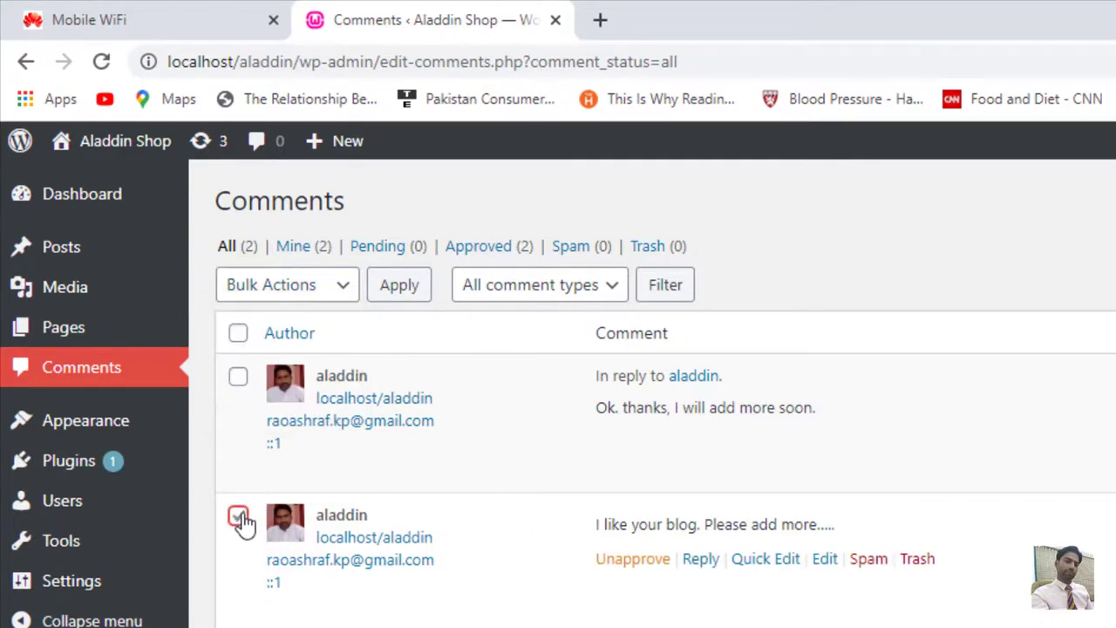
click(241, 380)
click(318, 285)
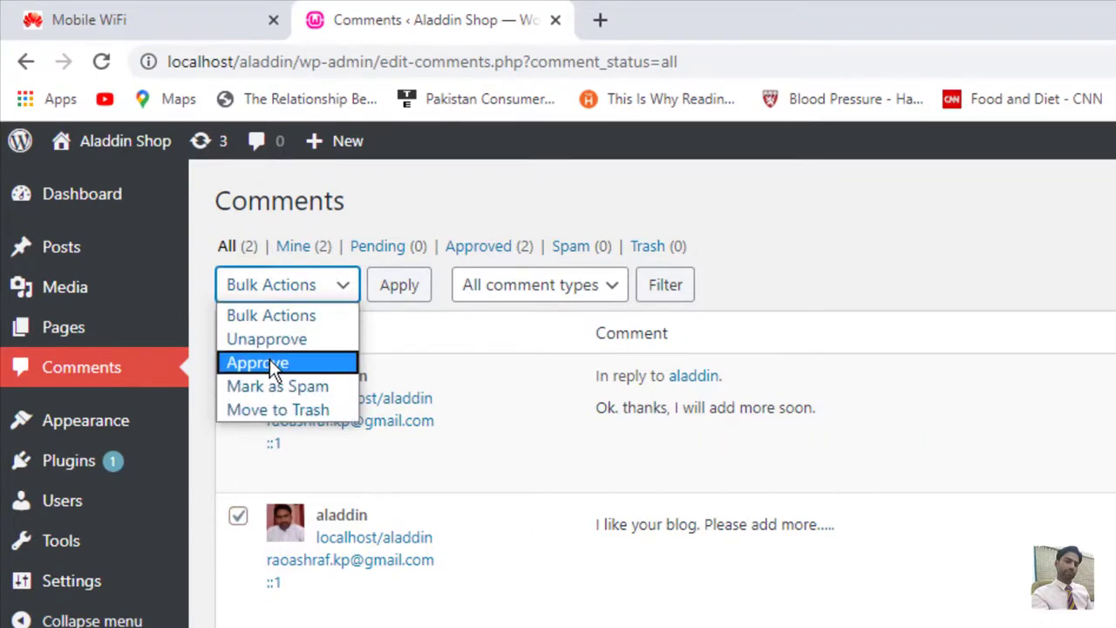
click(296, 408)
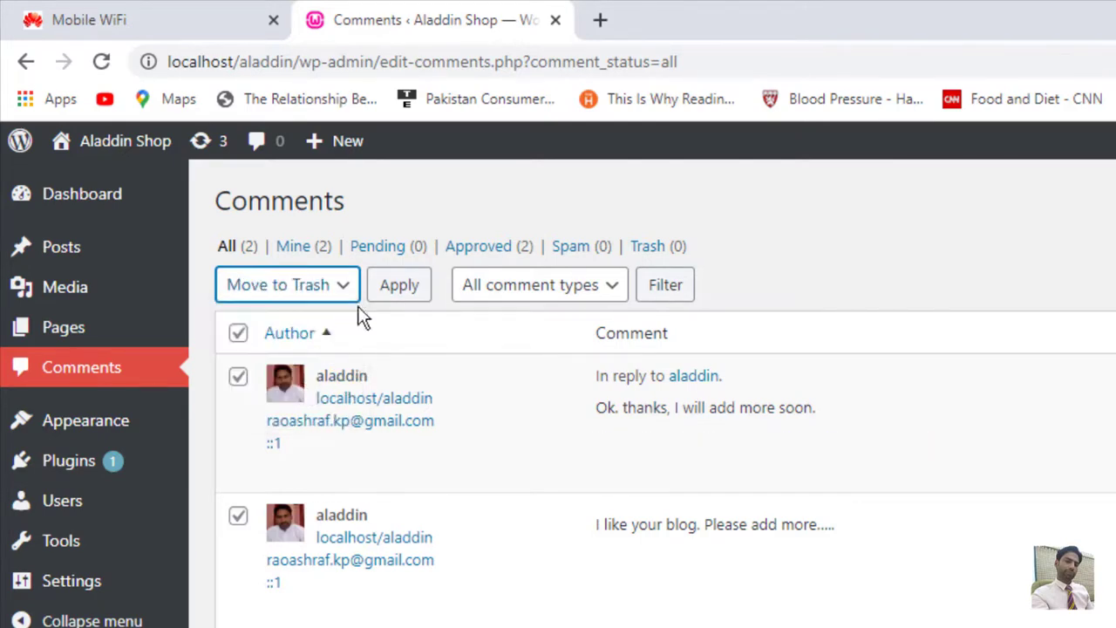
Filter the comment list to show only the Comments type.
click(596, 290)
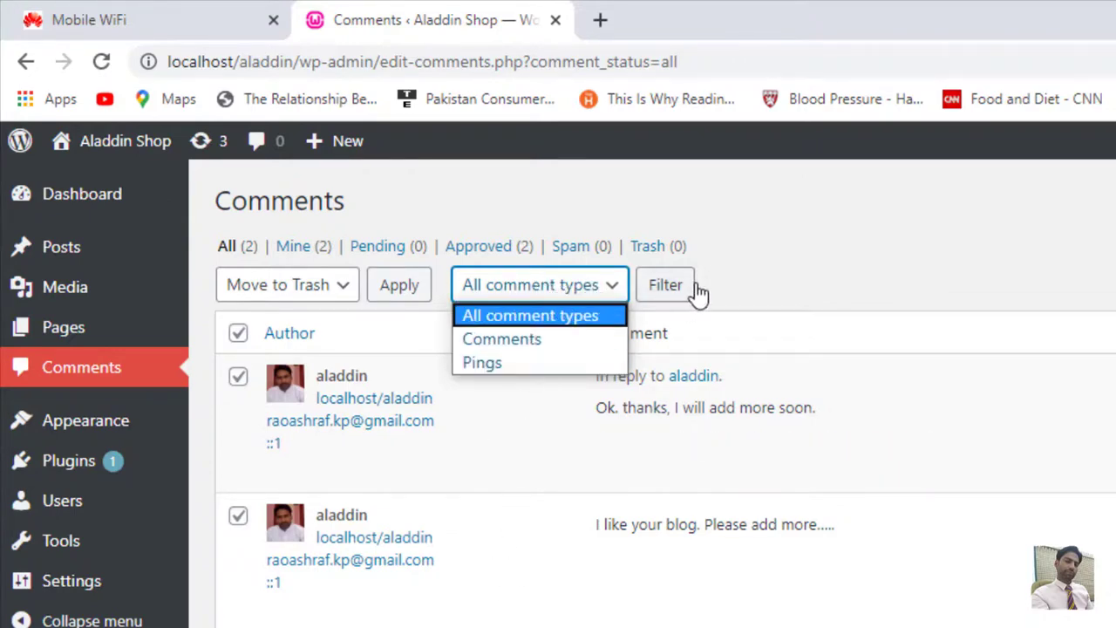
click(536, 340)
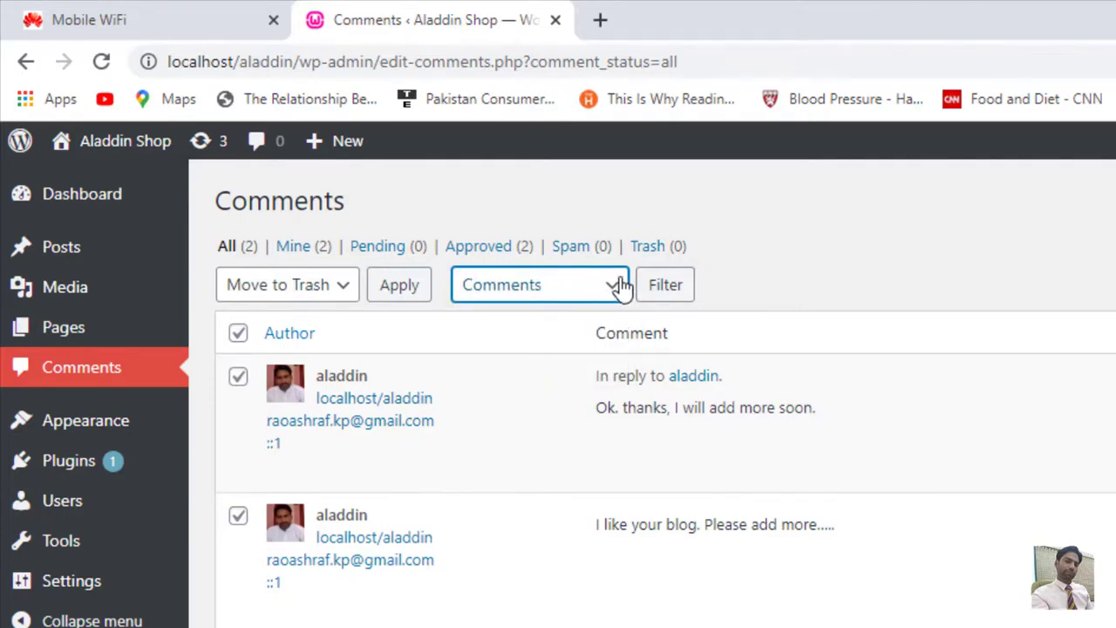
click(666, 288)
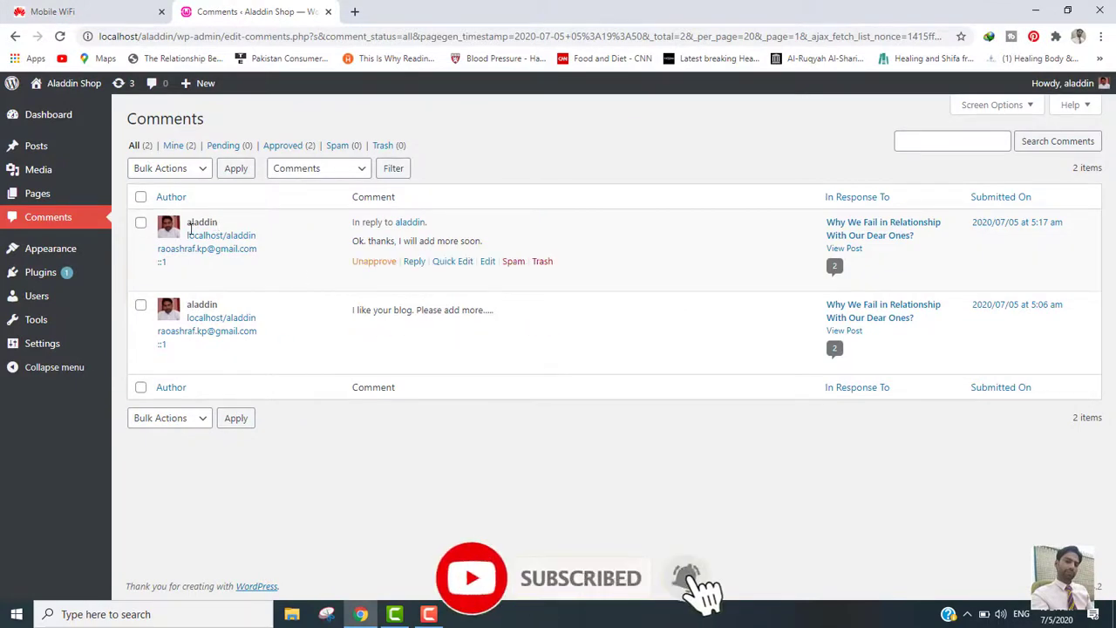
Look through the site's Appearance options.
mouse_move(87, 250)
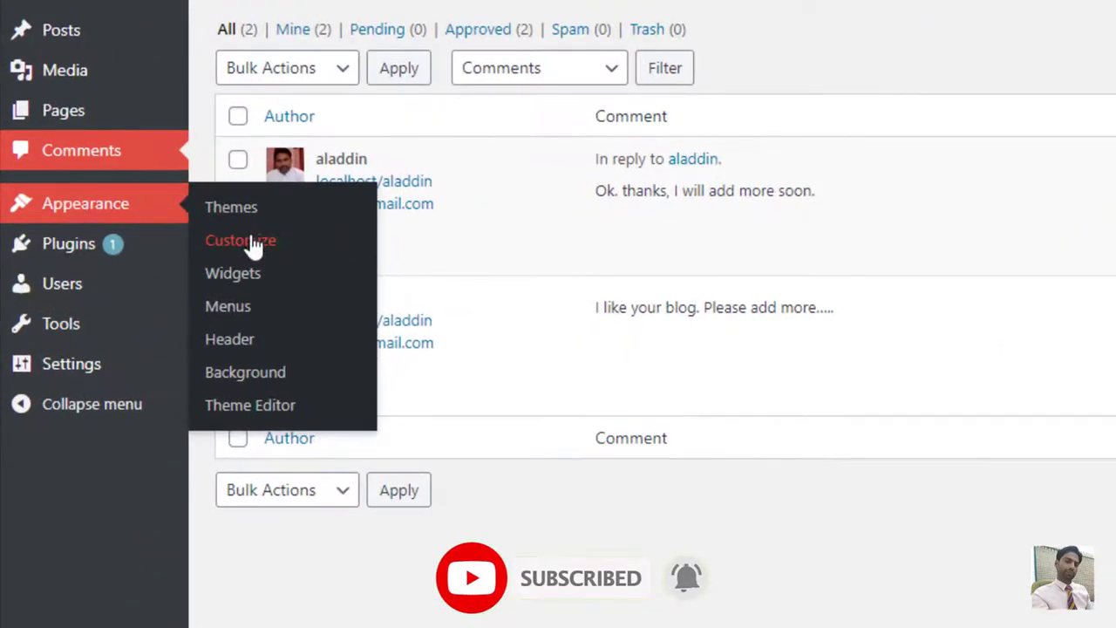